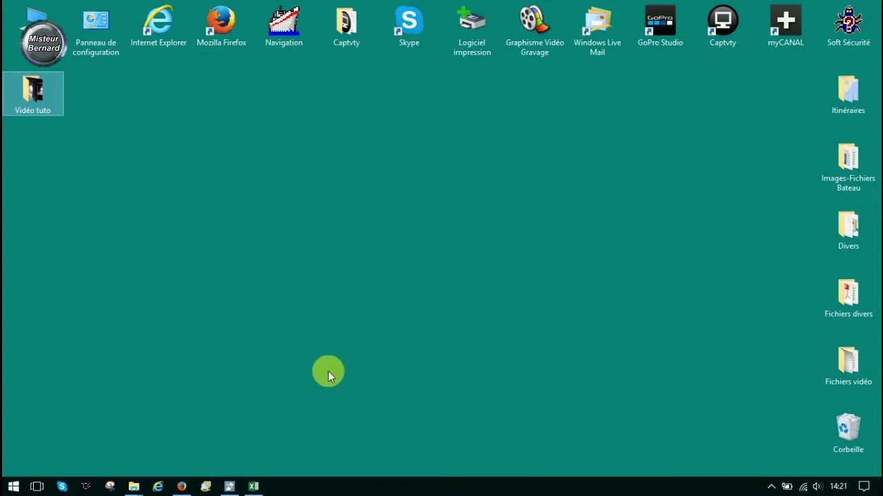
Switch to Vidéo deluxe 2016 and place GOPR1831.MP4 at the start of track 1 in the 1831-01 movie.
left_click(229, 487)
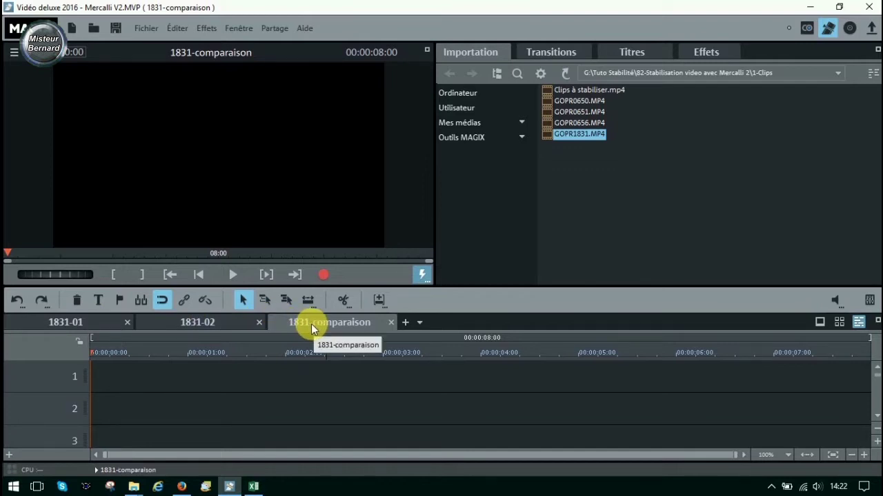
left_click(82, 325)
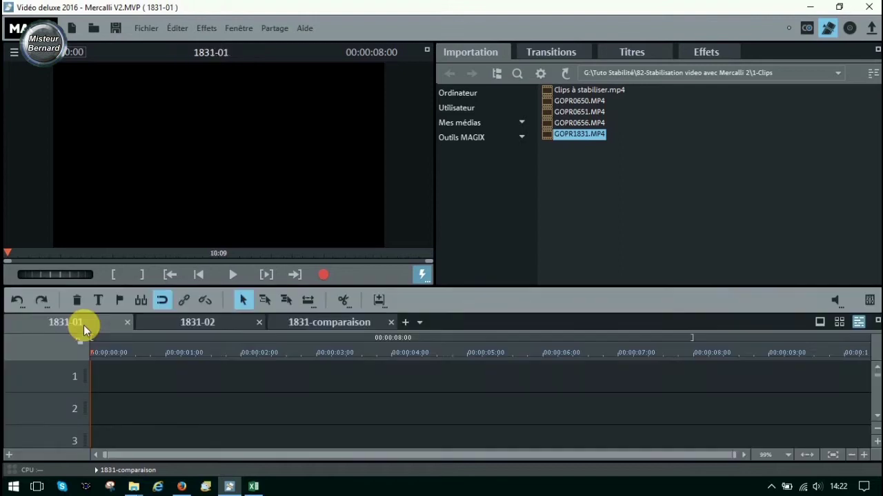
left_click_drag(554, 137, 101, 378)
left_click(517, 291)
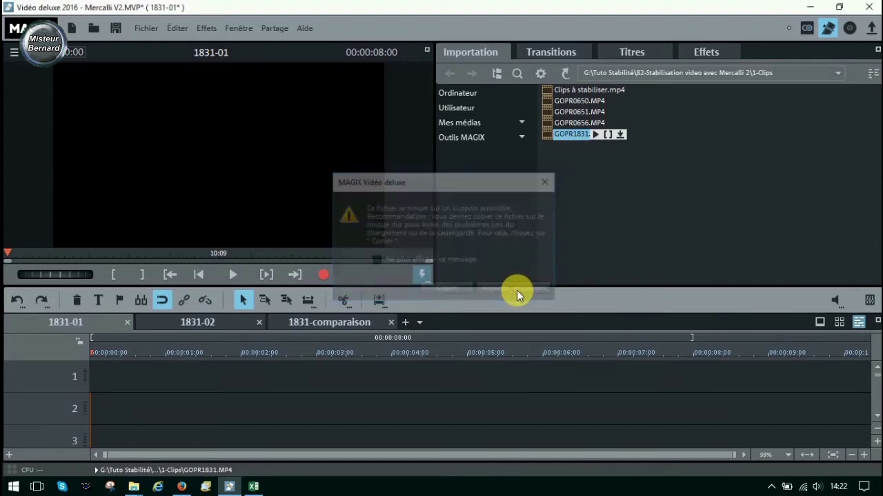
left_click(561, 288)
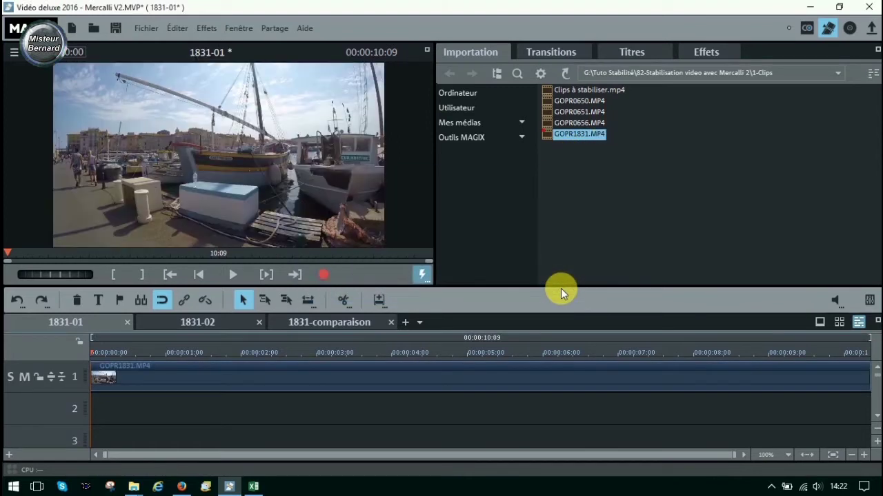
Ungroup the GOPR1831.MP4 clip's sound from its picture and delete the audio object on track 2.
left_click(275, 373)
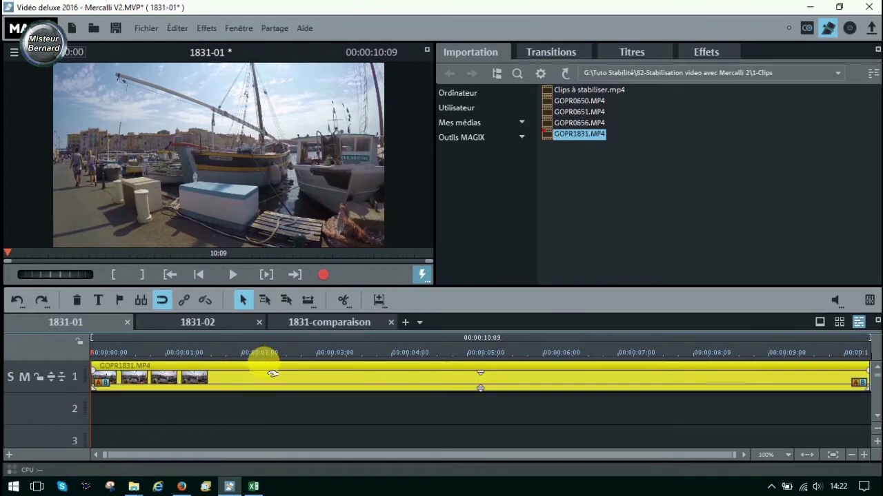
left_click(208, 302)
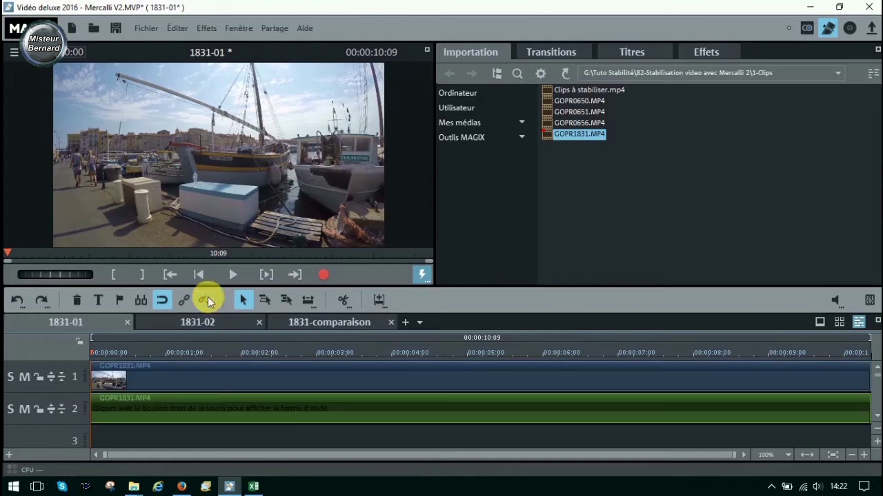
left_click(216, 407)
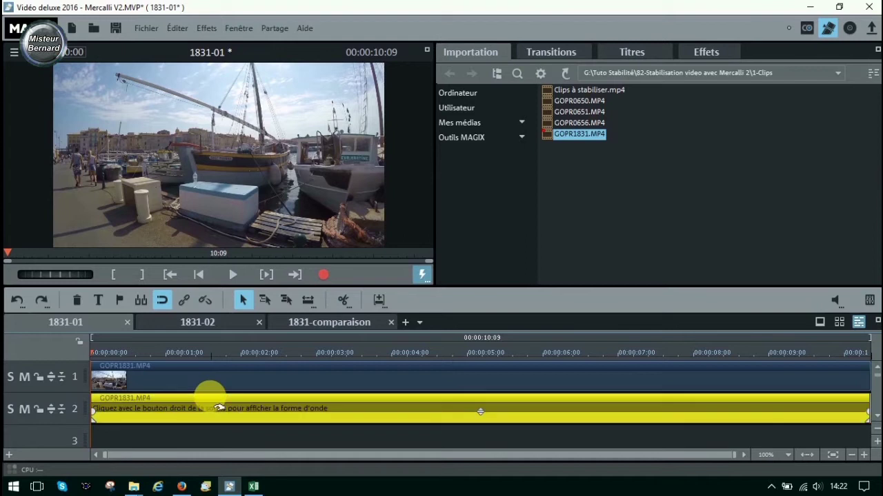
right_click(217, 408)
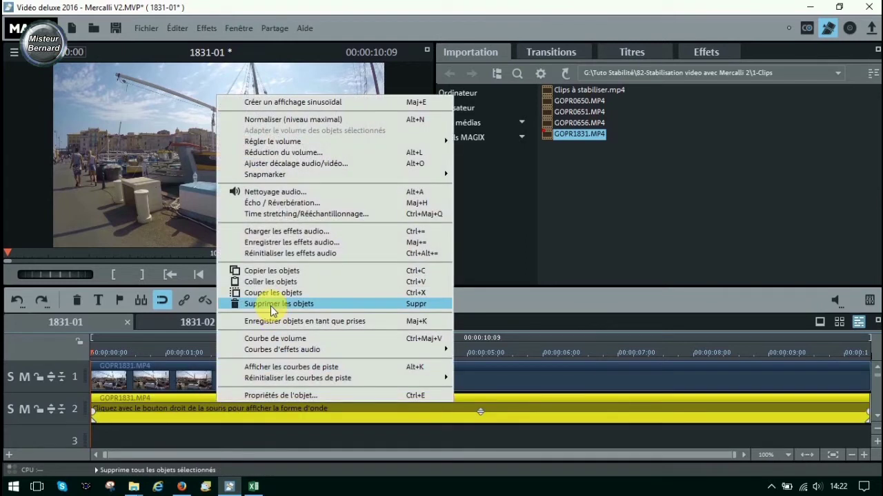
left_click(270, 304)
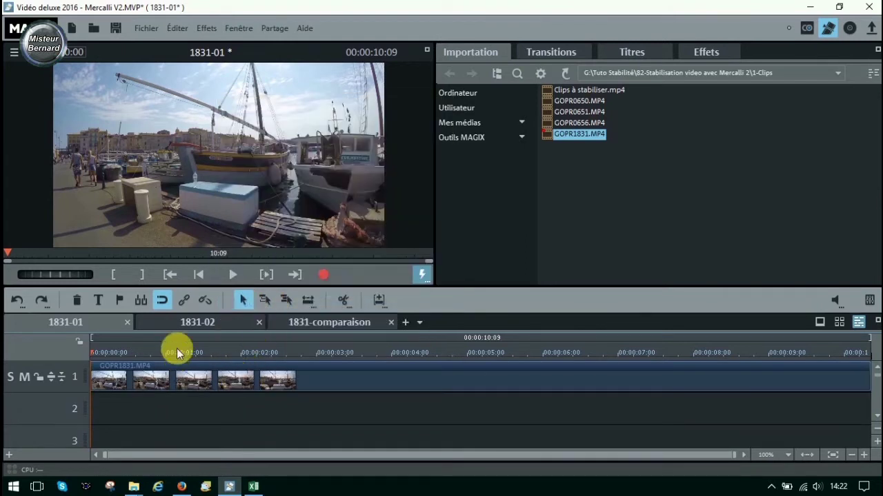
Copy the video-only GOPR1831.MP4 clip from 1831-01 and paste it into the 1831-02 and 1831-comparaison movies.
left_click(168, 370)
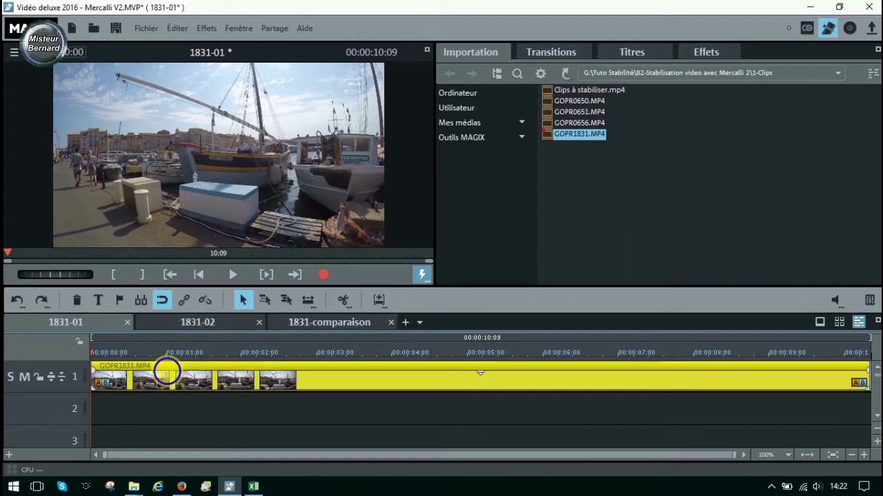
right_click(173, 372)
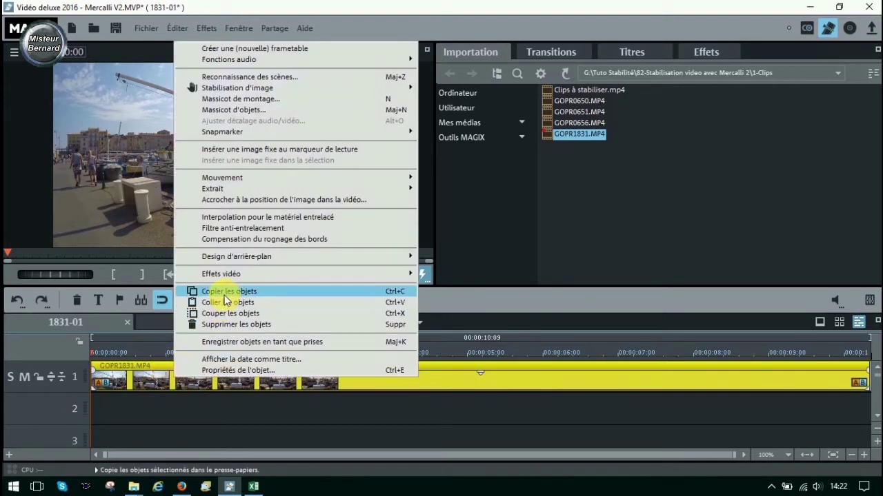
left_click(224, 292)
left_click(197, 322)
right_click(224, 373)
left_click(276, 381)
left_click(311, 322)
right_click(245, 379)
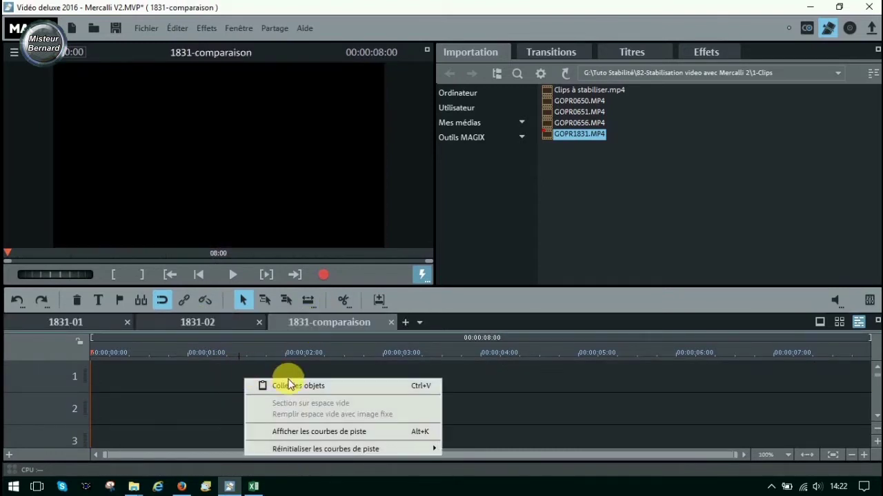
left_click(288, 387)
Apply the proDAD Mercalli 2.0 video effect plug-in to the GOPR1831.MP4 clip in the 1831-01 movie.
left_click(61, 322)
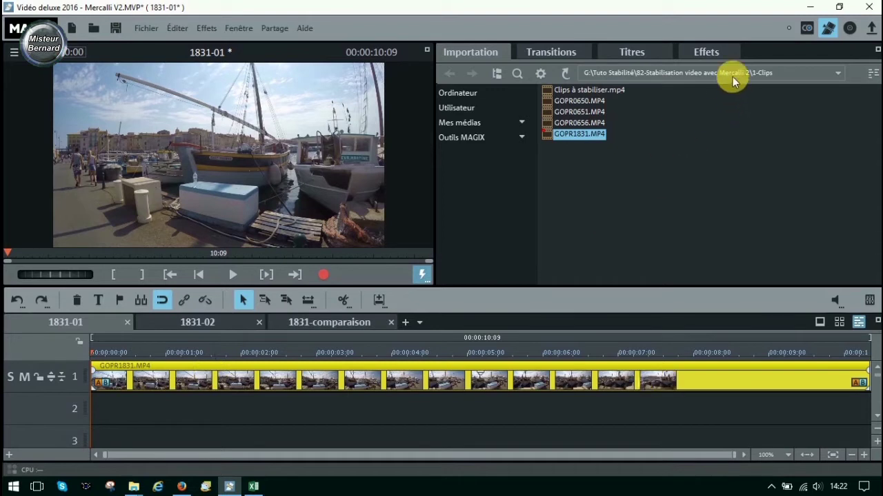
left_click(709, 52)
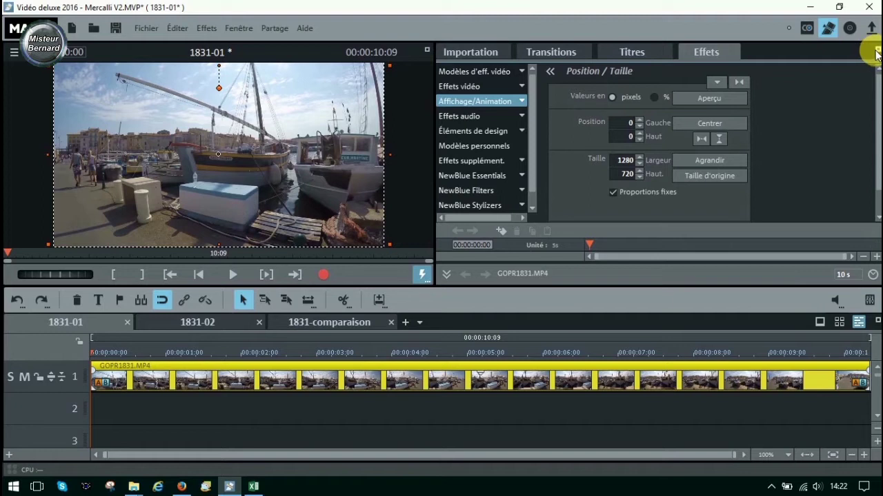
left_click(522, 87)
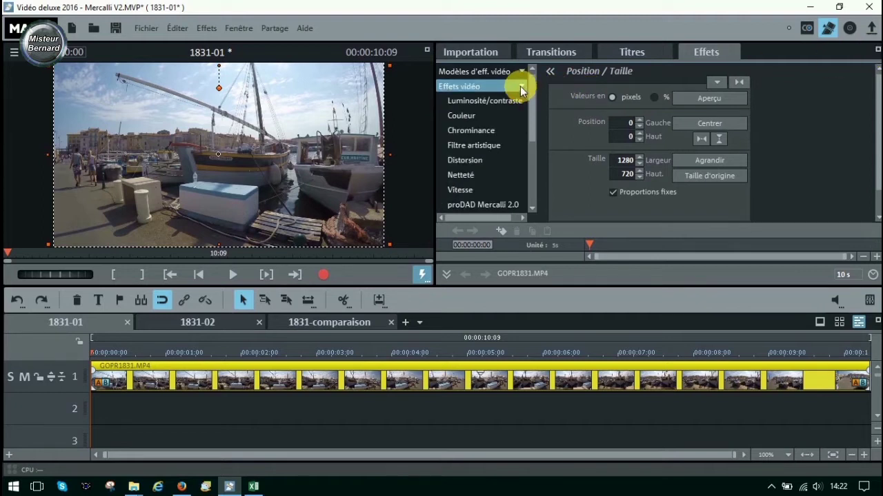
left_click(494, 206)
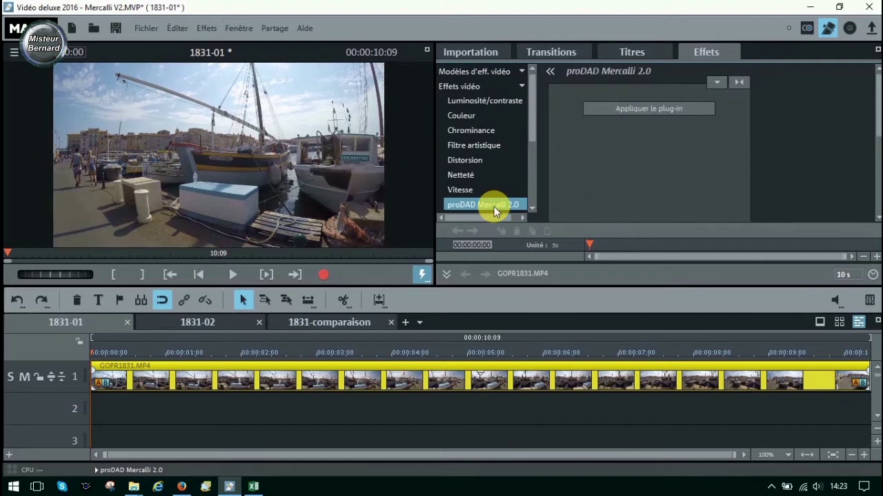
left_click(649, 108)
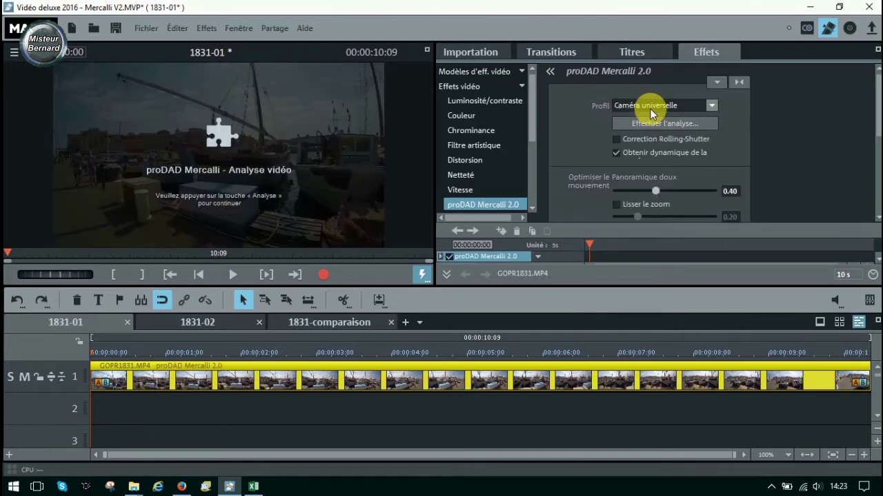
Enlarge the Mercalli effect settings to full view and choose the Caméra universelle profile.
left_click_drag(878, 118, 877, 95)
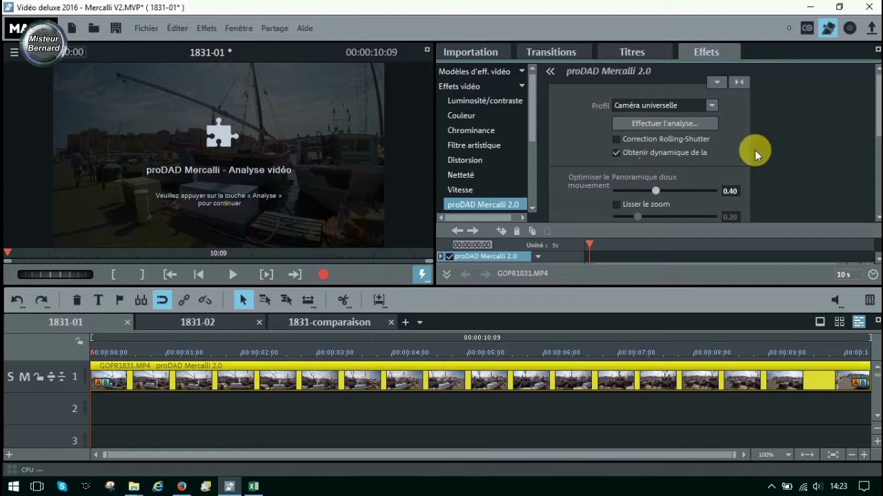
left_click(874, 52)
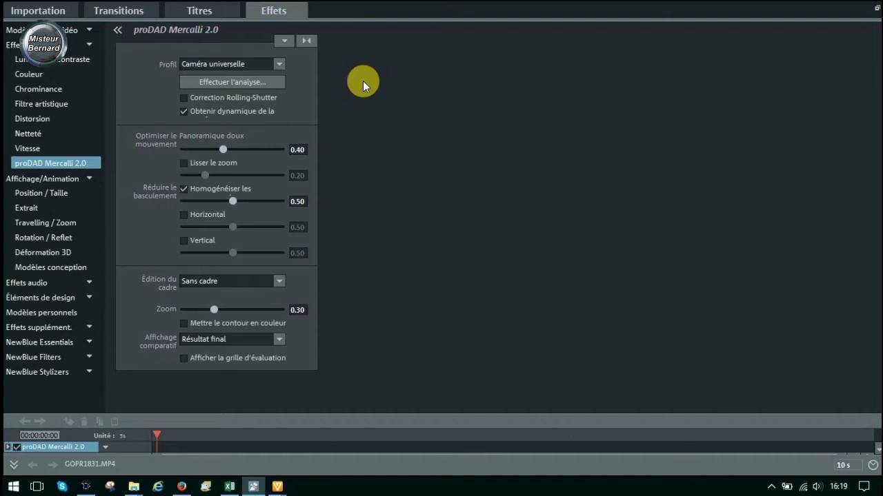
left_click(279, 64)
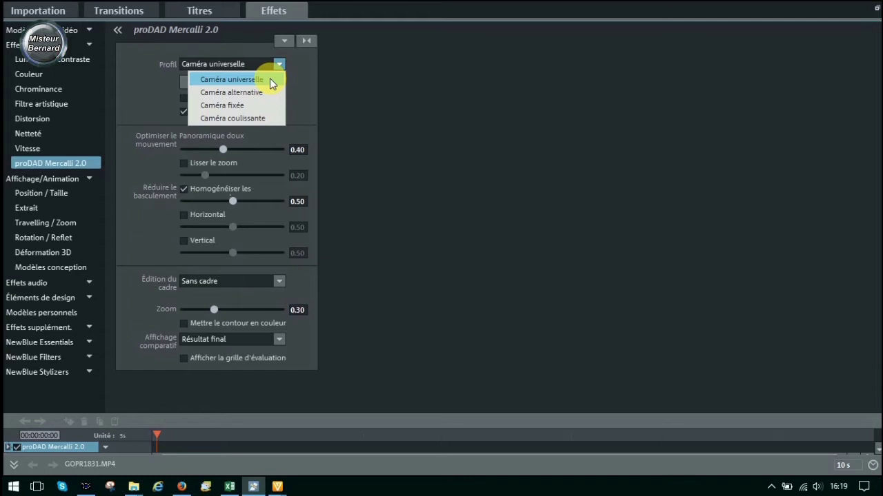
left_click(269, 79)
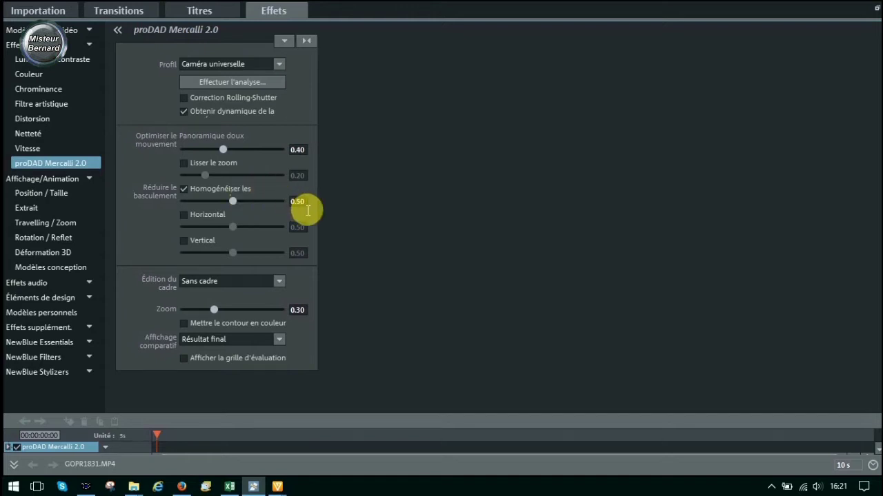
Enable Horizontal and Vertical tilt reduction in Mercalli and choose Sans cadre for the frame editing.
left_click(183, 216)
left_click(185, 241)
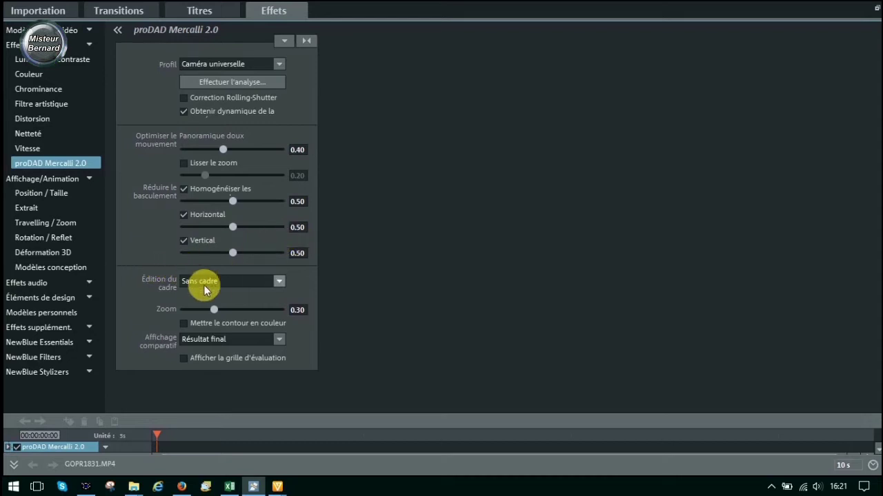
left_click(278, 282)
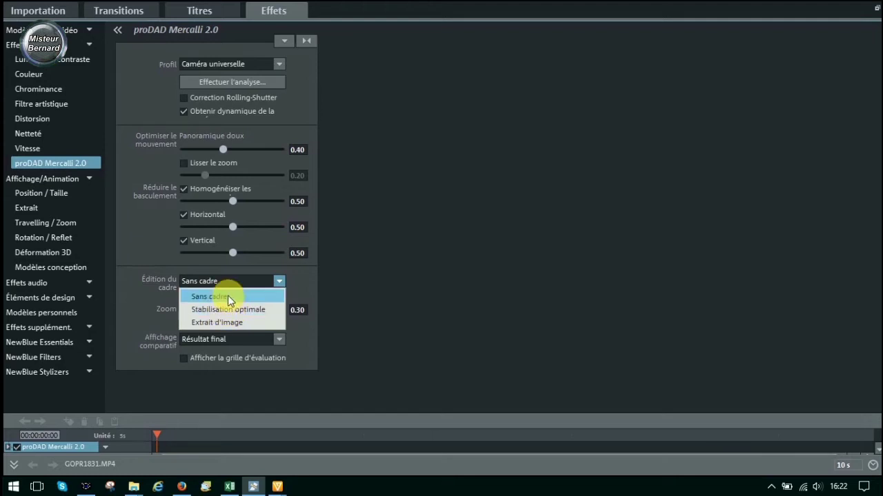
left_click(227, 295)
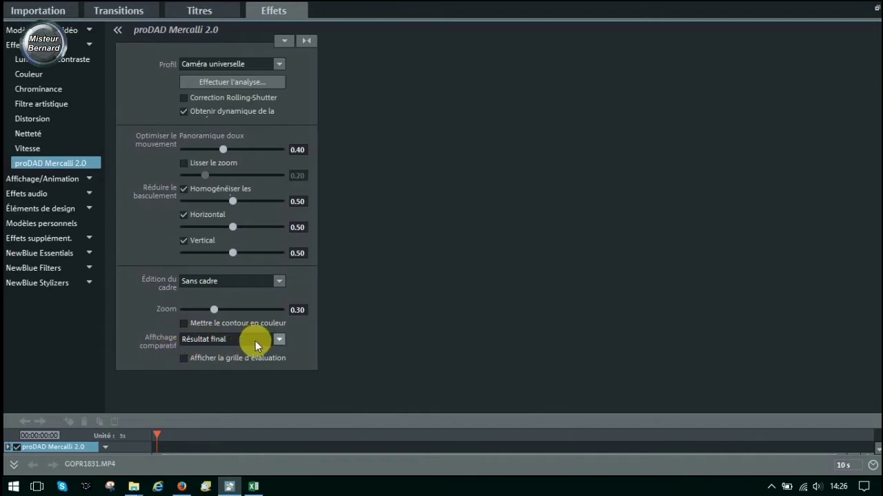
Set Mercalli's comparative display to Division d'écran verticale and run the video analysis on the clip.
left_click(277, 339)
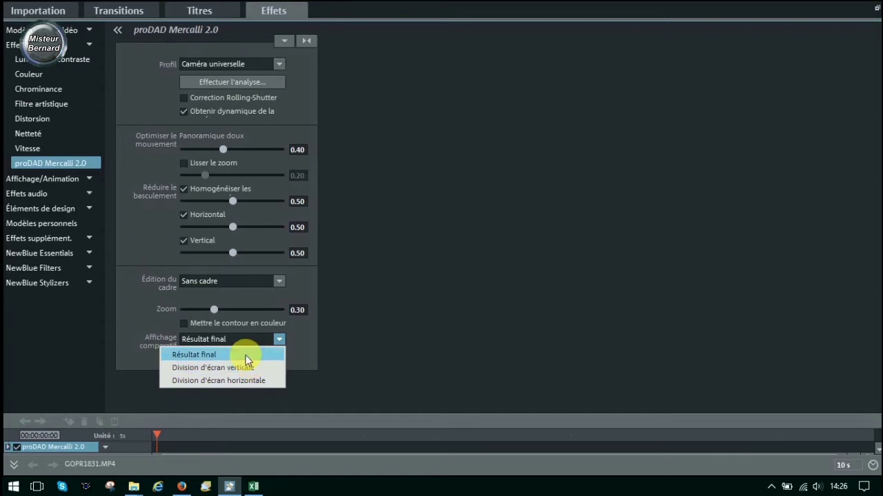
left_click(878, 9)
left_click(877, 9)
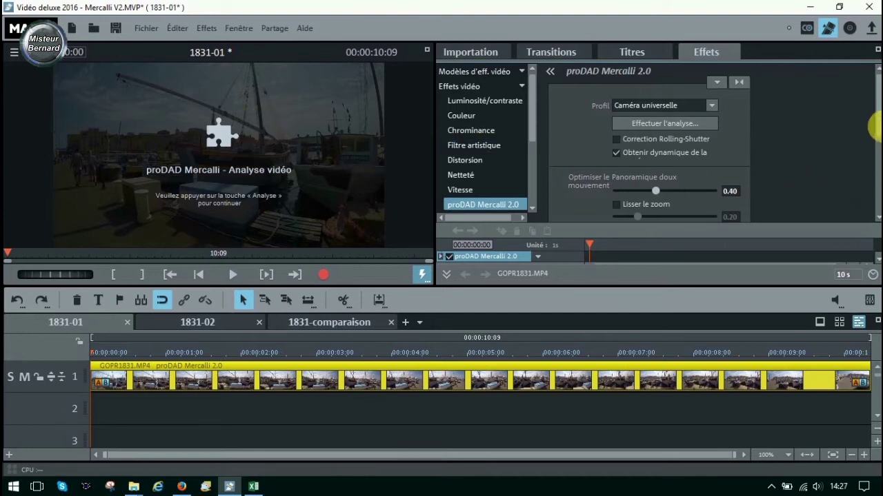
left_click_drag(875, 120, 872, 214)
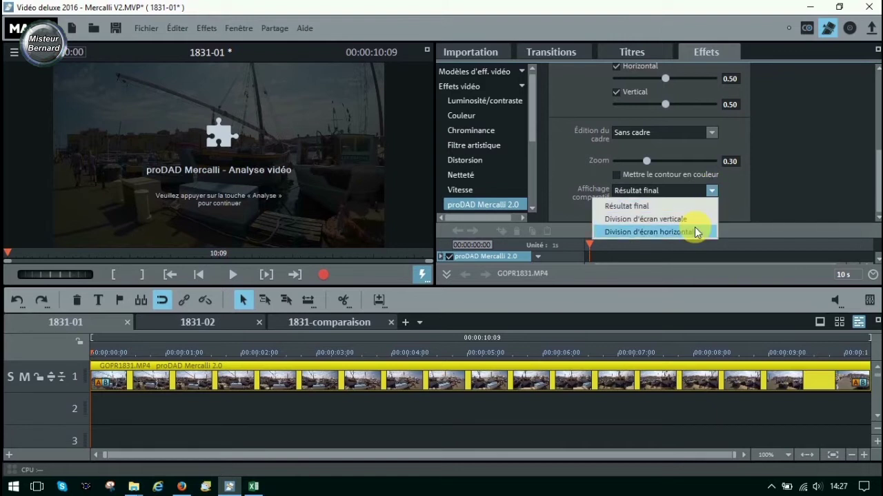
left_click(677, 218)
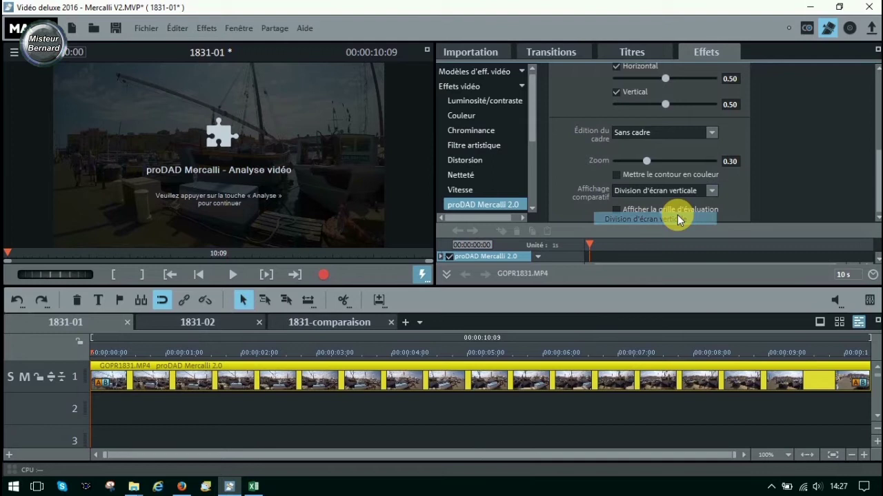
left_click_drag(877, 165, 877, 81)
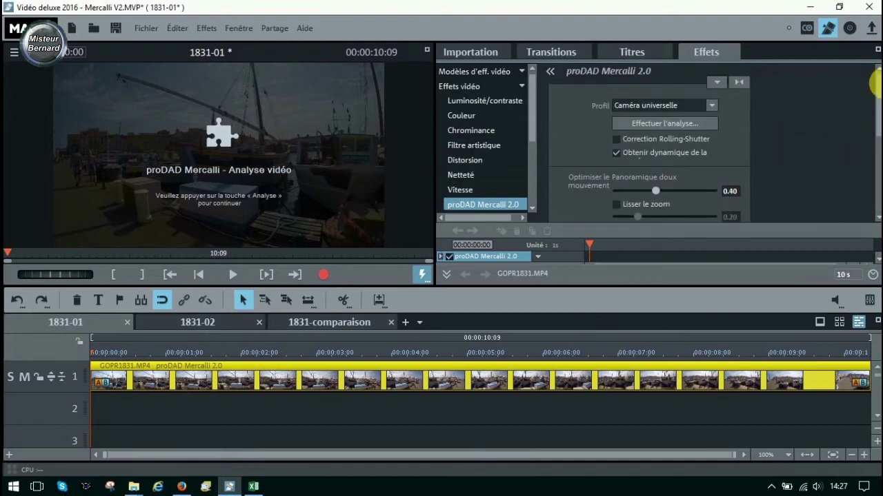
left_click(665, 124)
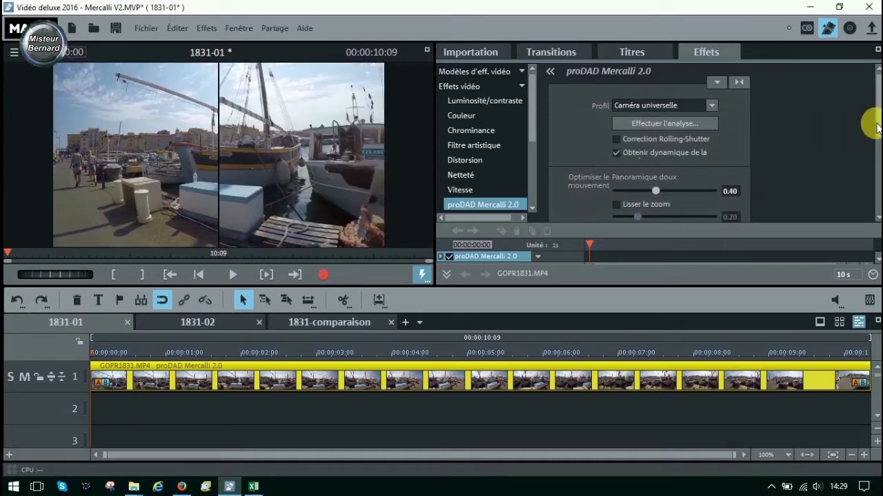
Play the split-screen comparison of the stabilised clip and set the comparative display to Résultat final.
left_click(875, 156)
left_click(875, 156)
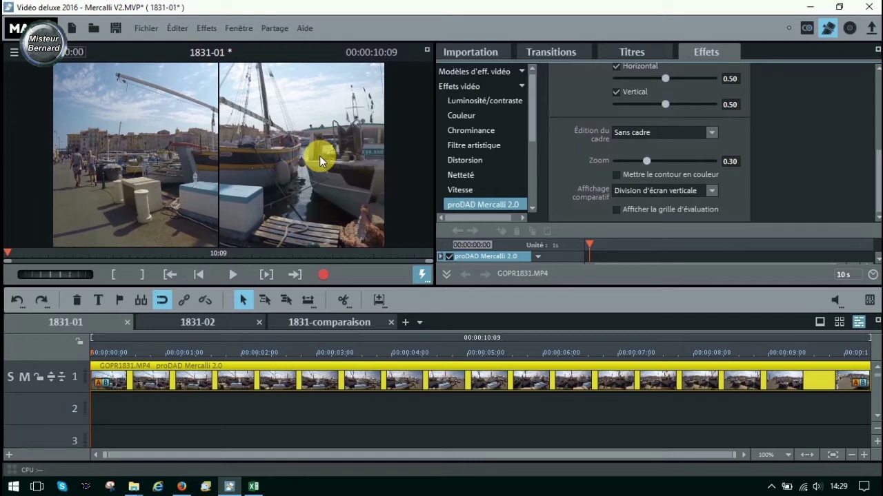
left_click(232, 274)
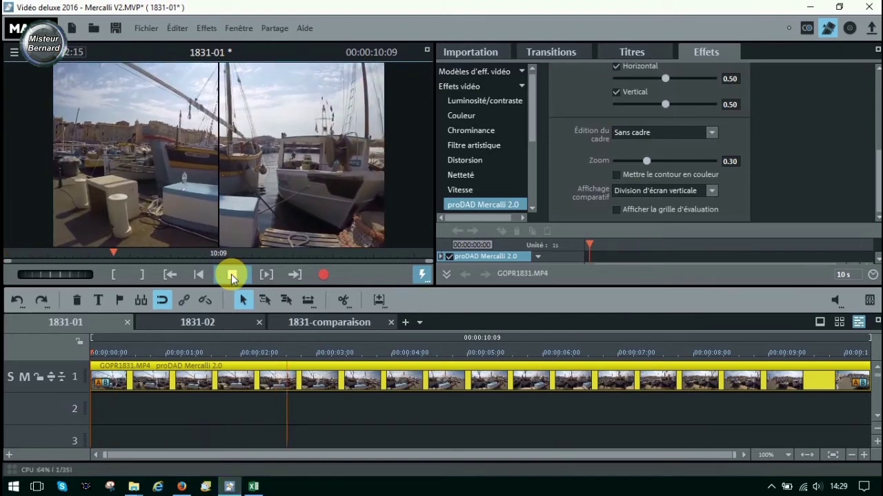
left_click(232, 275)
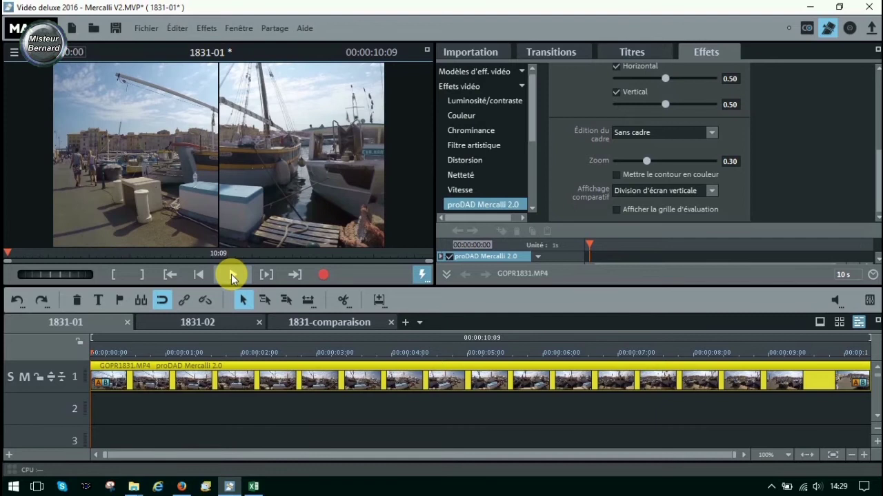
left_click(711, 191)
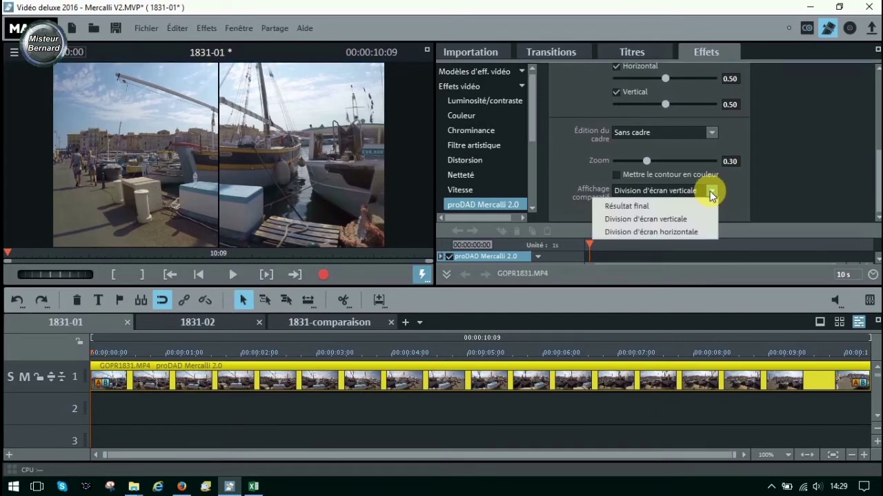
left_click(651, 207)
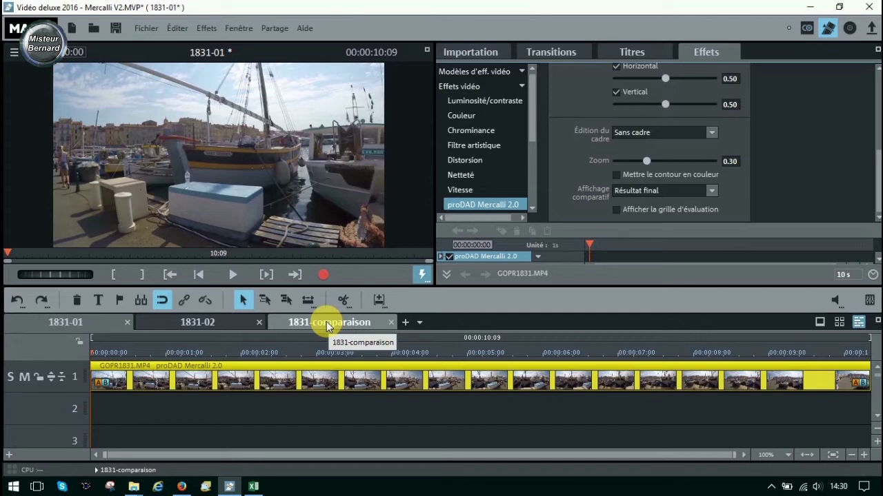
Apply the proDAD Mercalli 2.0 plug-in to the clip in the 1831-02 movie and enlarge the effect settings to full view.
left_click(214, 322)
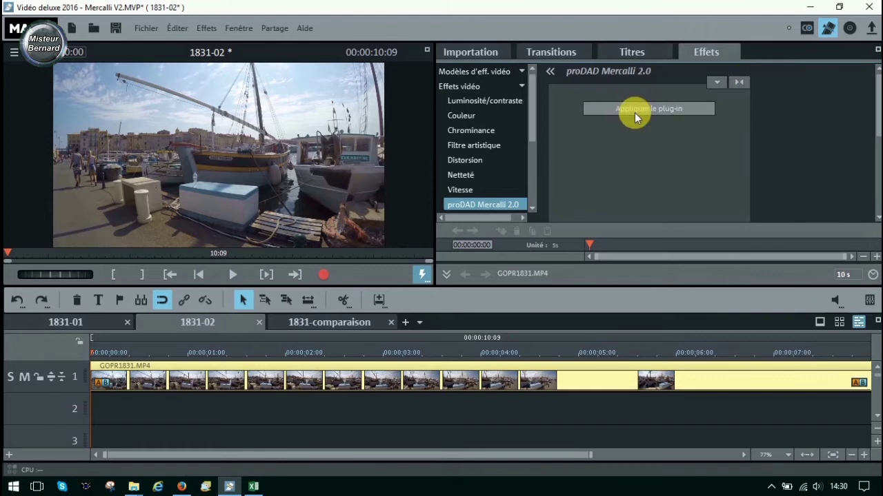
left_click(634, 109)
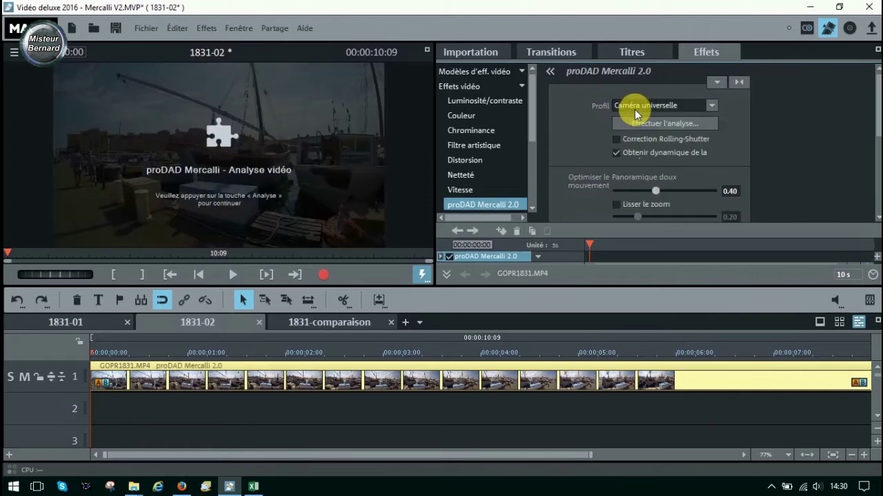
left_click(876, 51)
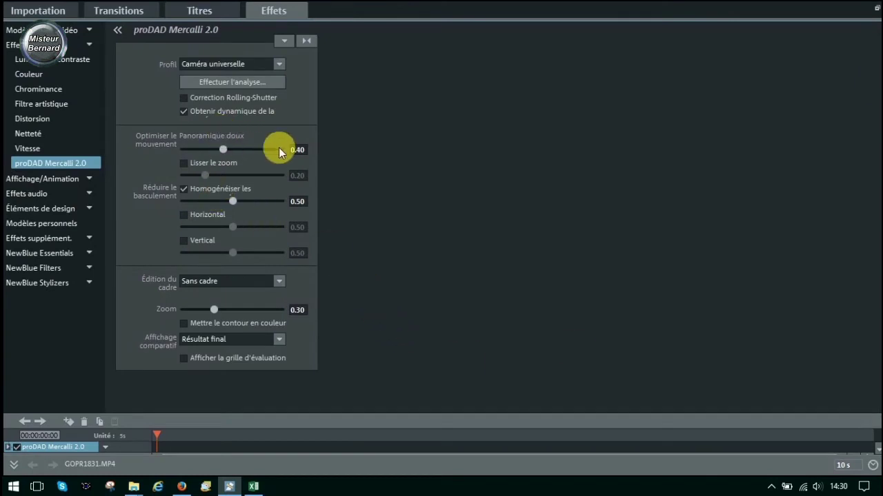
Try to set Mercalli's Panoramique doux to 0.8.
left_click(307, 152)
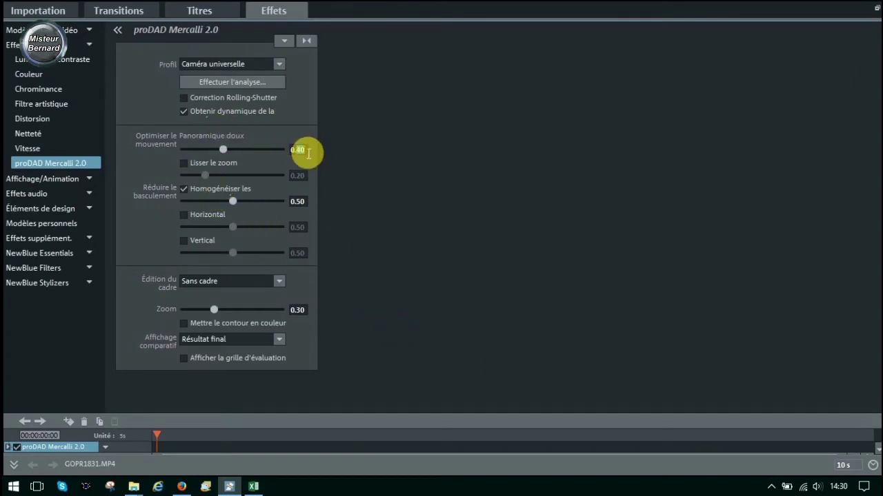
type("0.8")
key("Return")
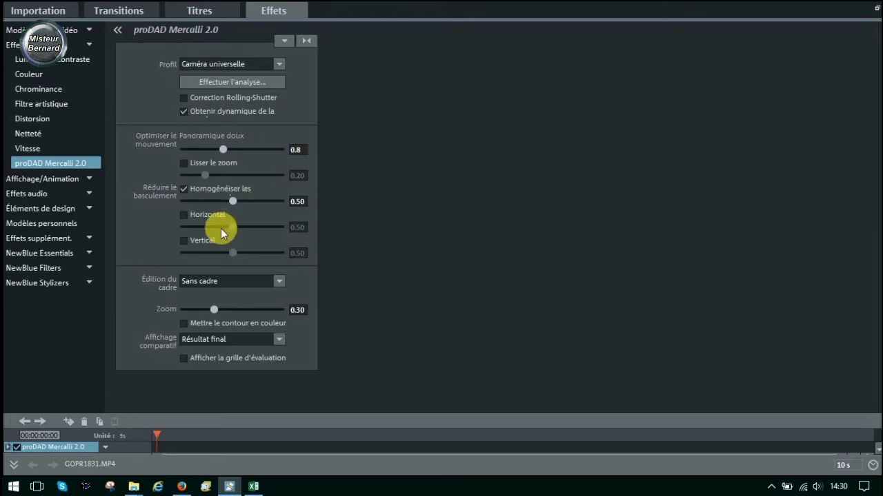
Enable Horizontal and Vertical tilt reduction and set Homogénéiser les, Horizontal and Vertical to 0.8 each.
left_click(184, 215)
left_click(184, 240)
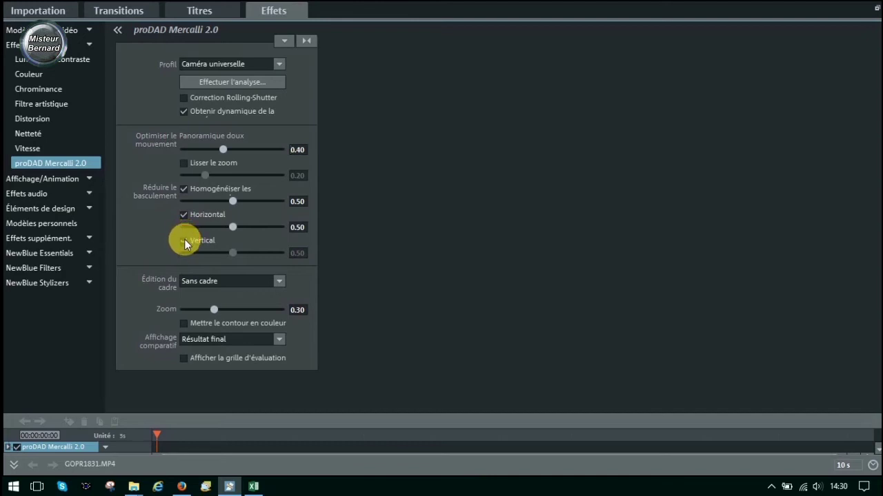
double_click(297, 202)
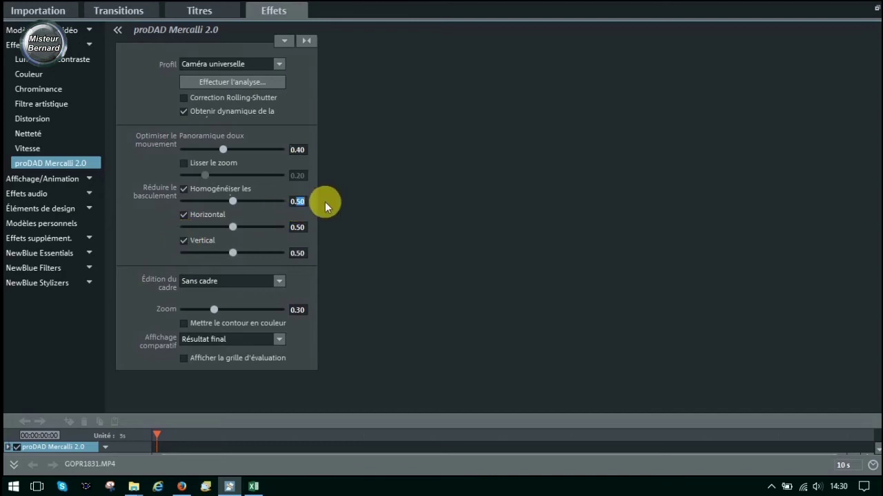
type("0.8")
double_click(298, 227)
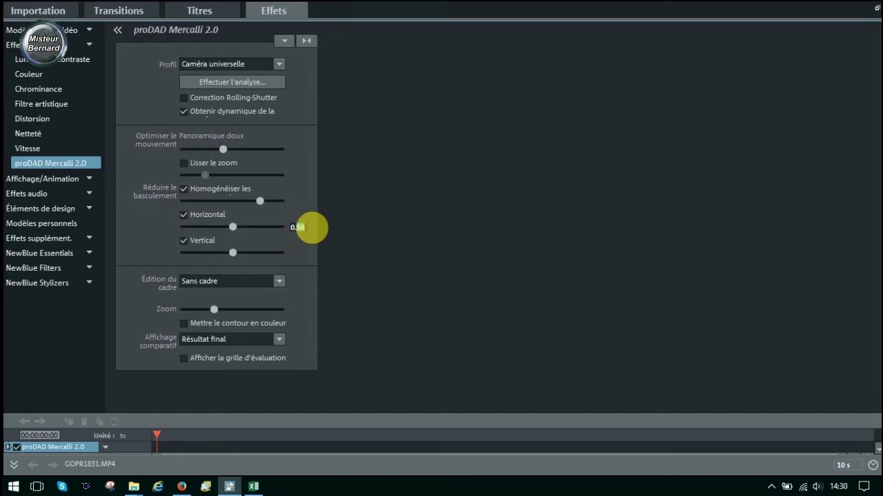
type("0.8")
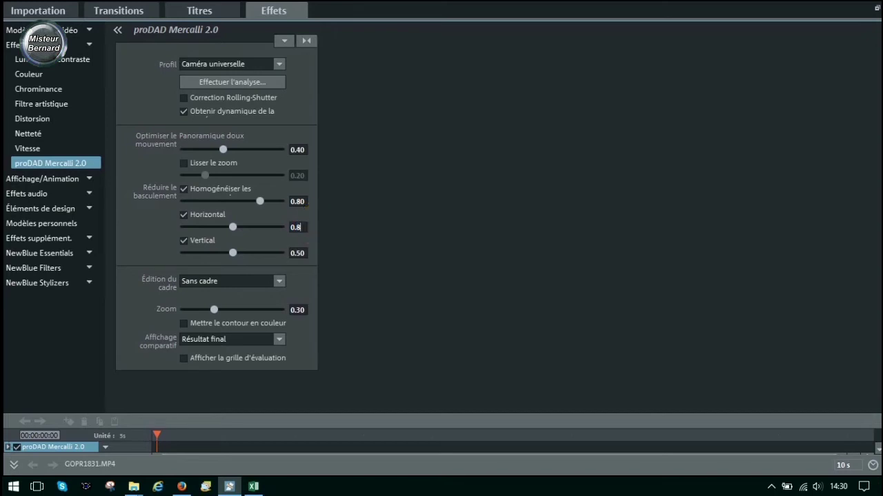
double_click(298, 253)
type("0.8")
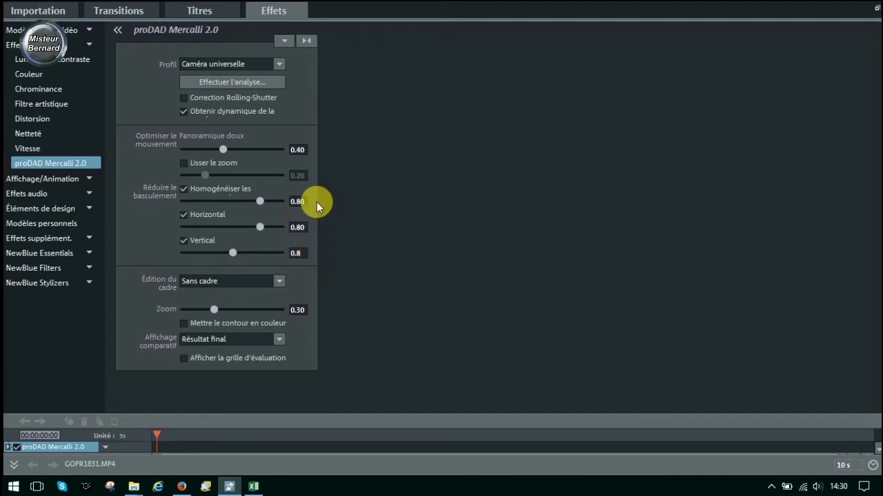
Set Panoramique doux to 0.80 and run Mercalli's video analysis on the 1831-02 clip.
left_click(297, 150)
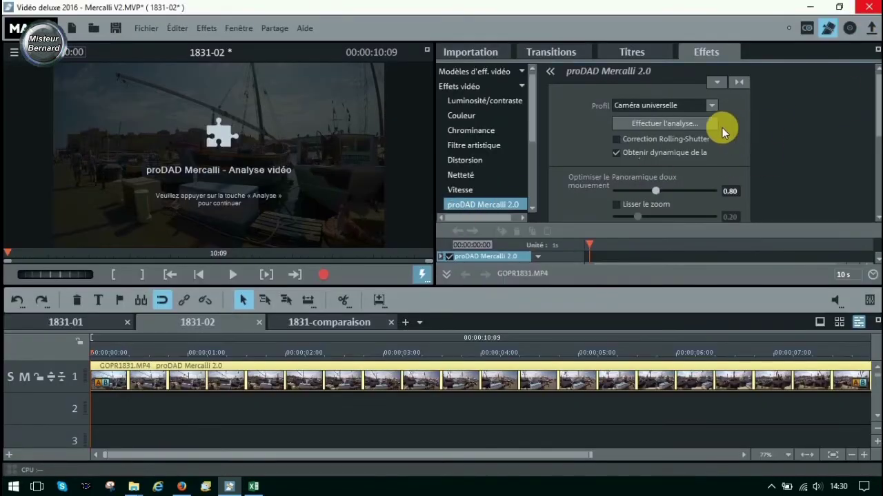
left_click(672, 126)
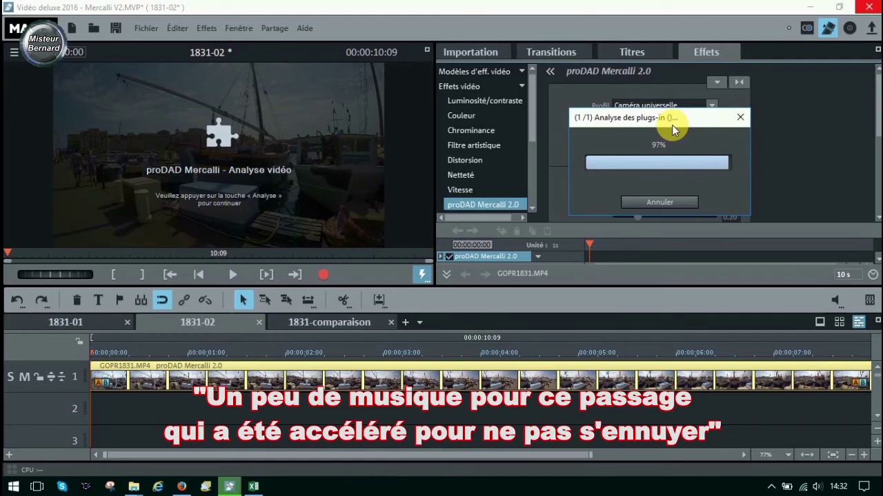
left_click(664, 124)
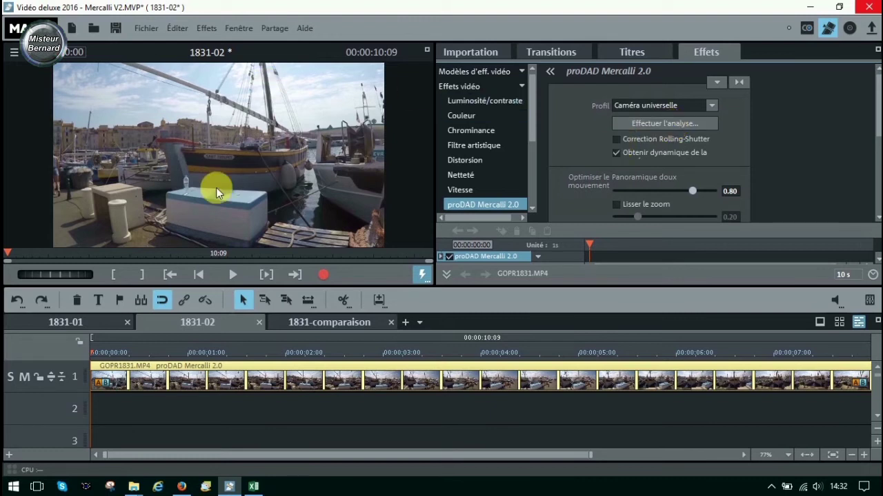
Open the 1831-comparaison movie and look through the source clips available for import.
left_click(309, 325)
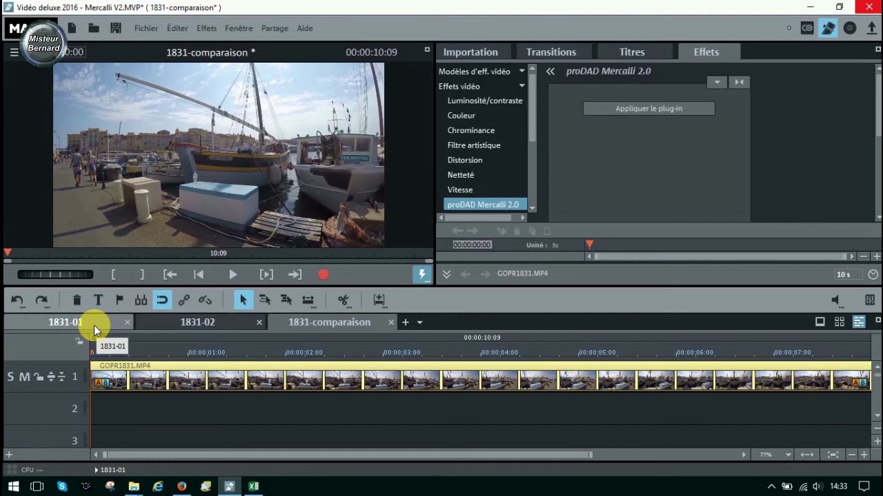
left_click(183, 323)
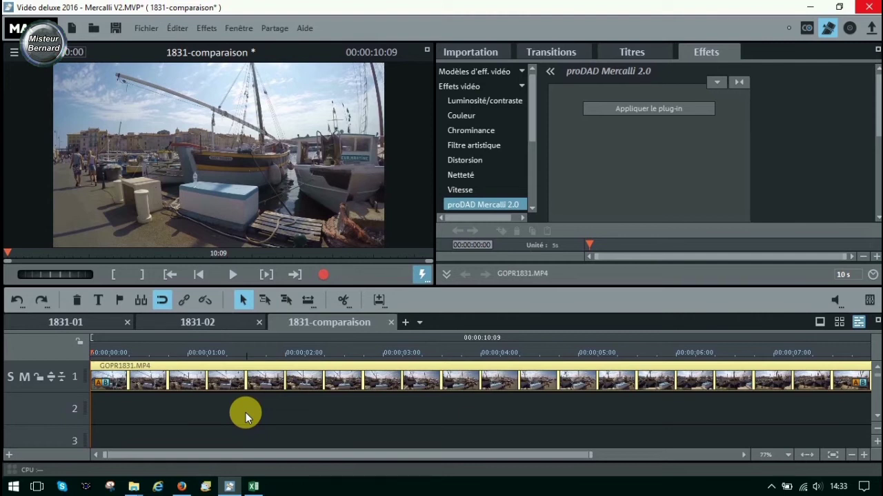
left_click(467, 55)
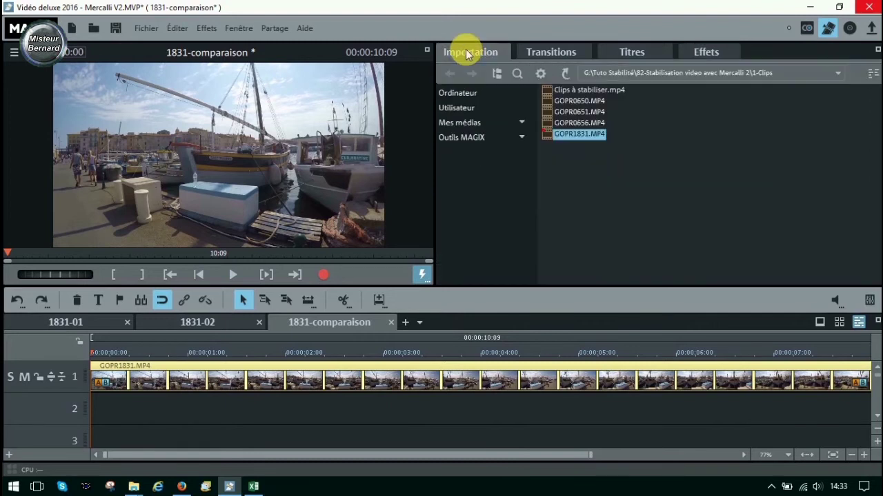
left_click(573, 125)
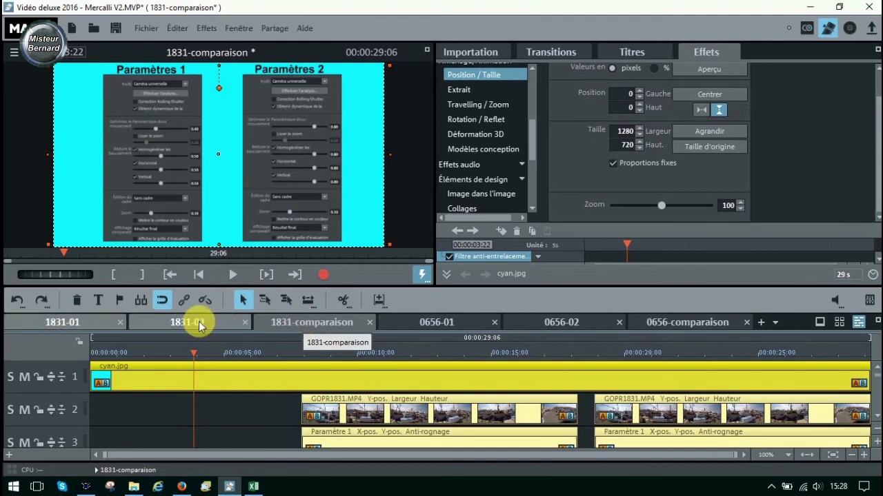
Review the 1831-01 and 0656-01 movies, and inspect the layouts of 1831-comparaison and 0656-comparaison at different points of their timelines.
left_click(55, 324)
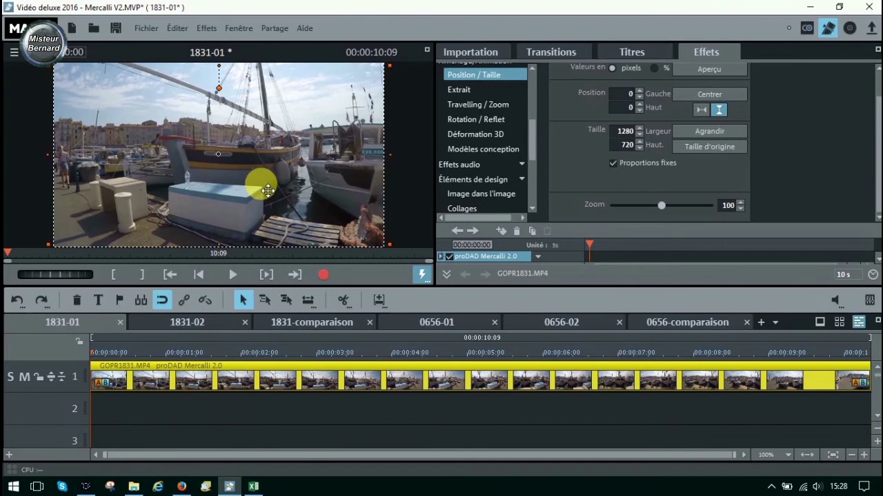
left_click(429, 320)
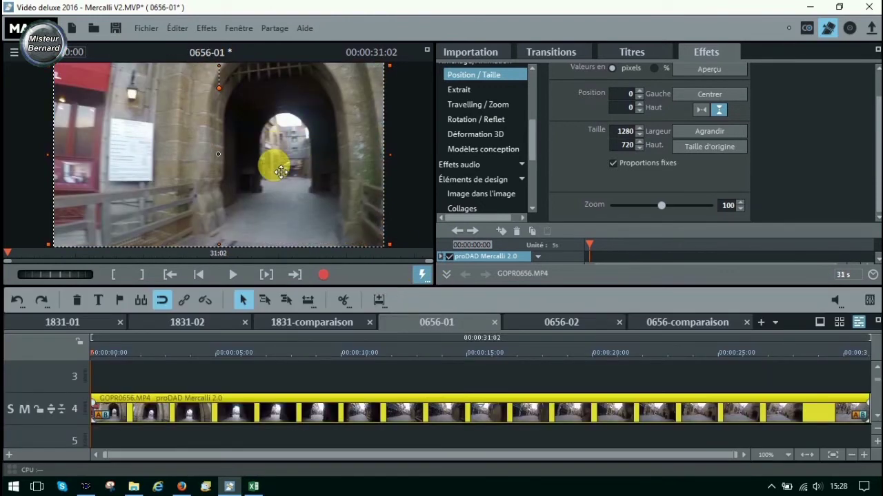
left_click(300, 324)
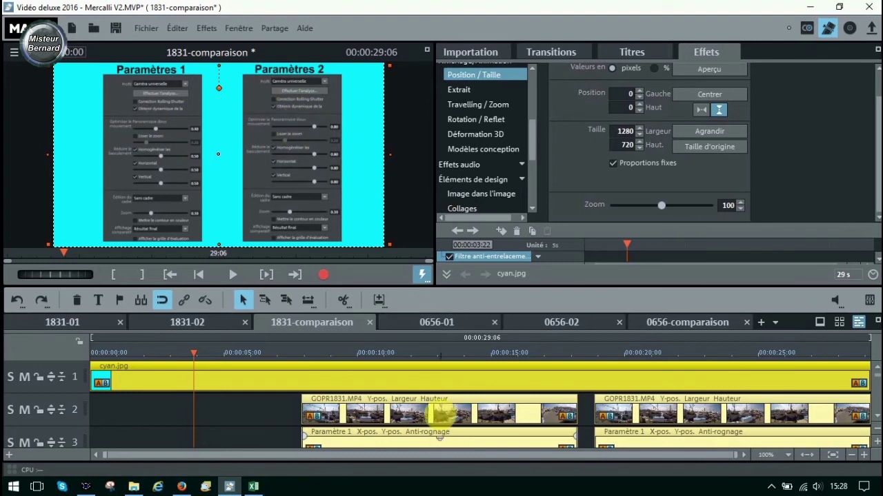
left_click(437, 353)
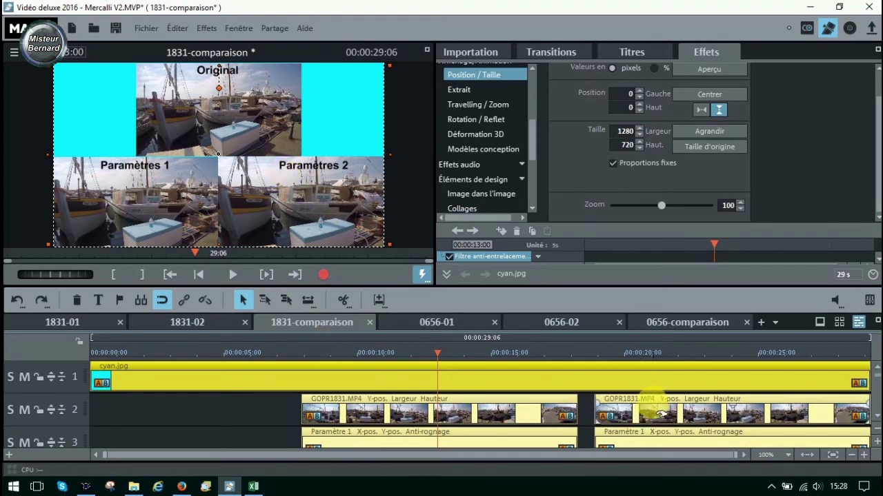
left_click(672, 320)
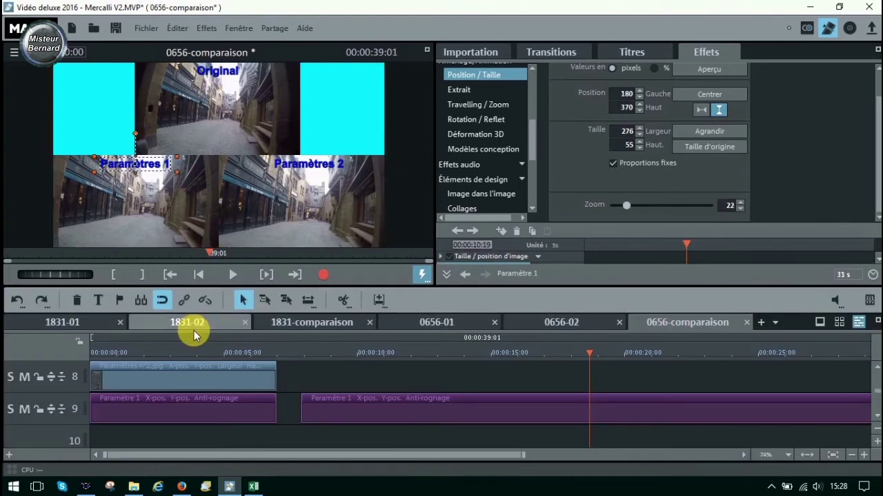
left_click(158, 349)
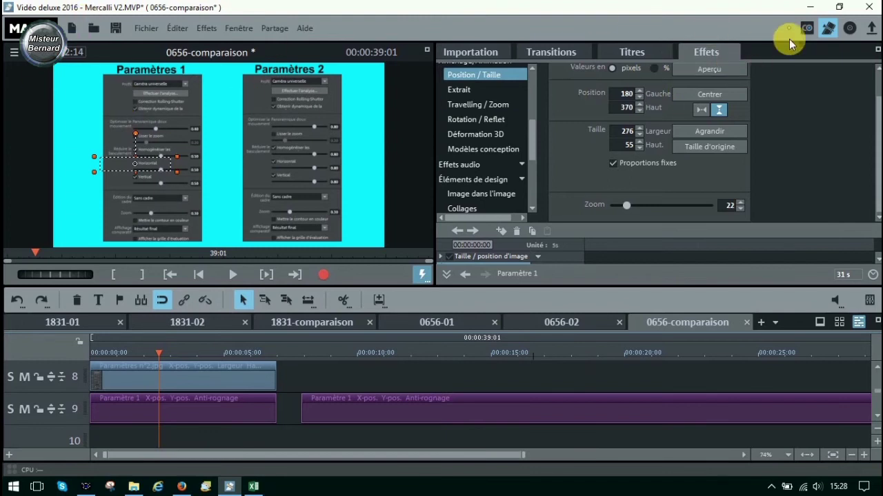
Minimise the editor, play 1831-comparaison.mp4 from the Vidéo tuto folder in Films et TV, and close the player.
left_click(809, 10)
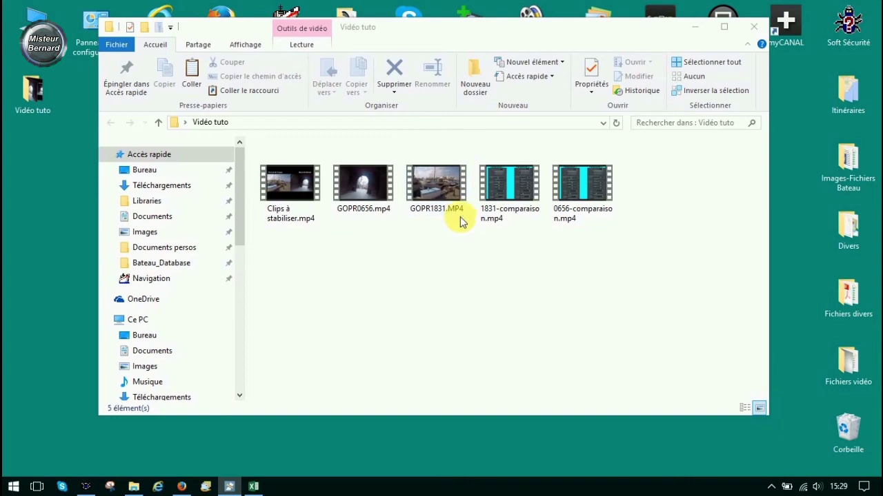
double_click(491, 191)
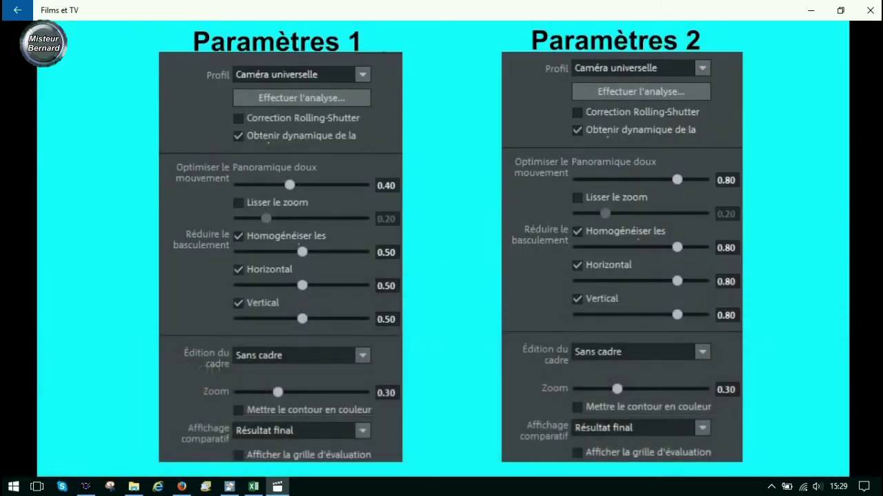
mouse_move(372, 95)
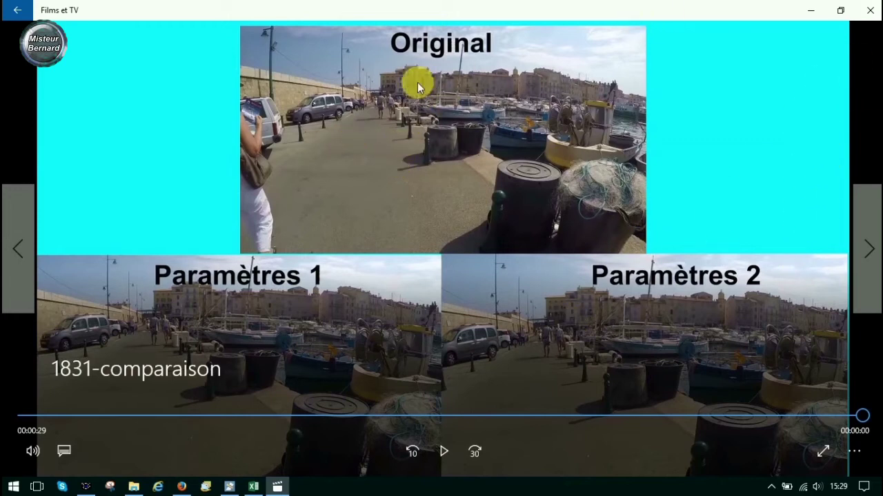
left_click(870, 12)
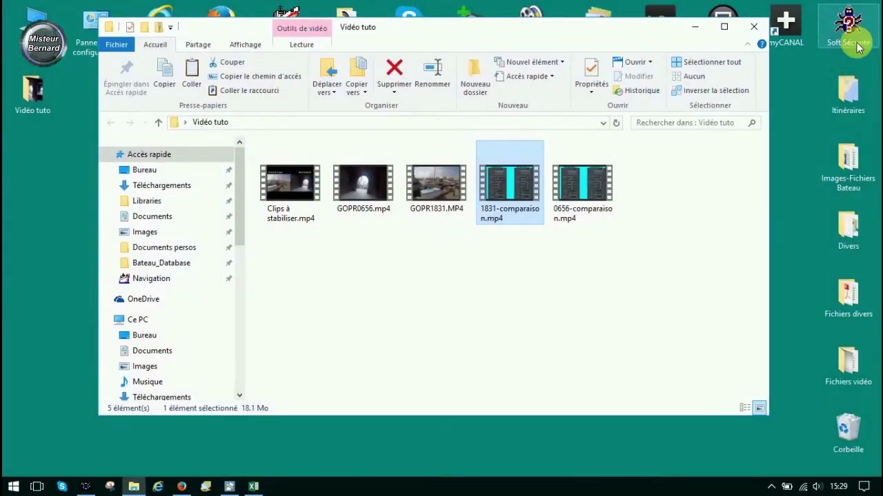
Play 0656-comparaison.mp4 in Films et TV and compare the original with the Paramètres 1 and Paramètres 2 versions.
double_click(597, 175)
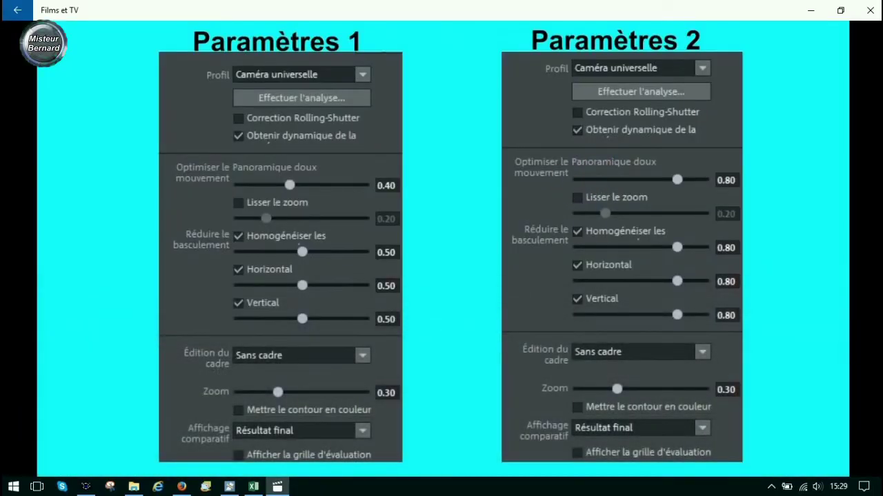
mouse_move(566, 180)
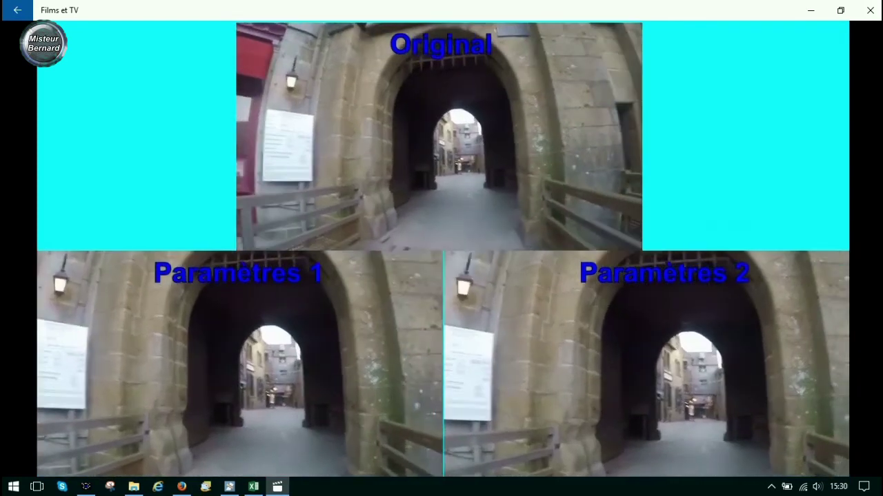
mouse_move(467, 105)
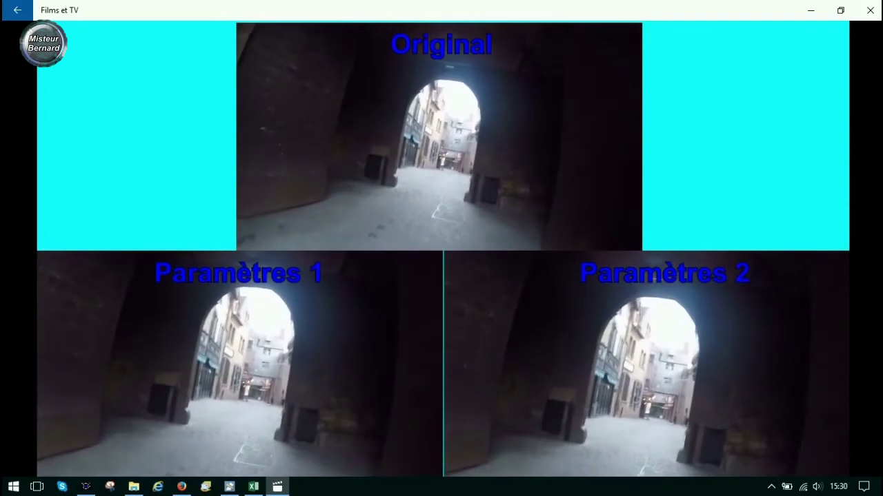
mouse_move(603, 311)
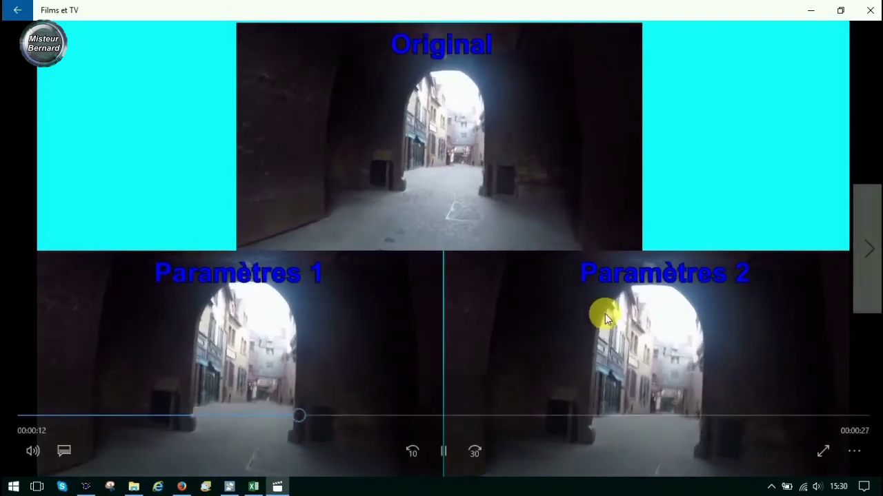